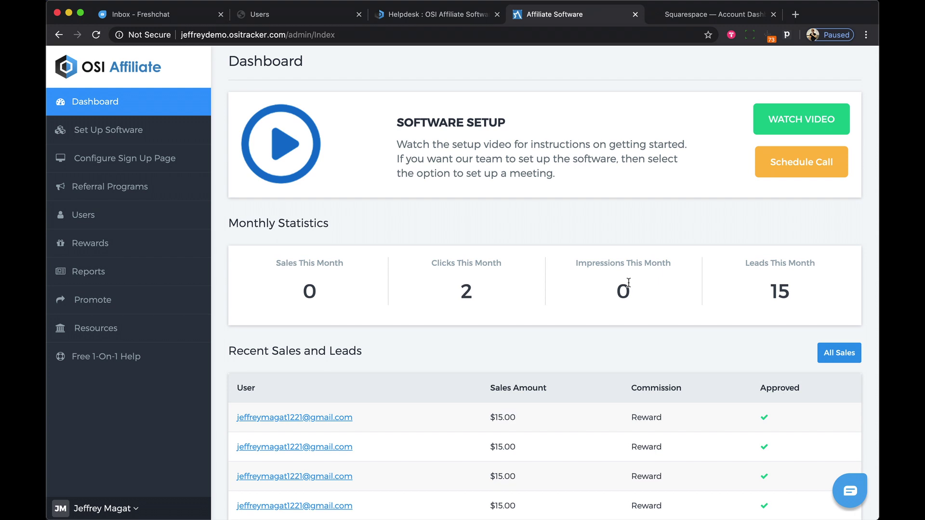
Step: Go from the dashboard through Set Up Software to the System Settings page
{"action": "left_click", "coordinate": [154, 139]}
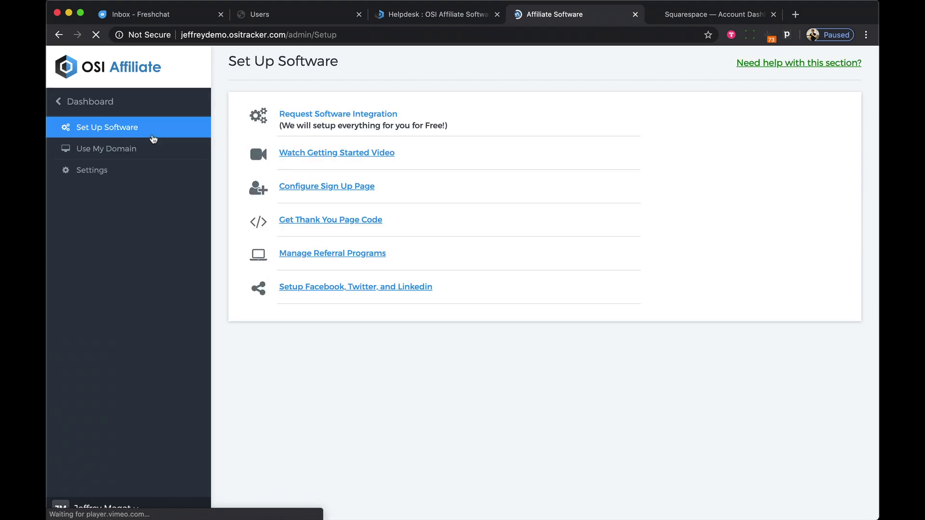
{"action": "left_click", "coordinate": [126, 174]}
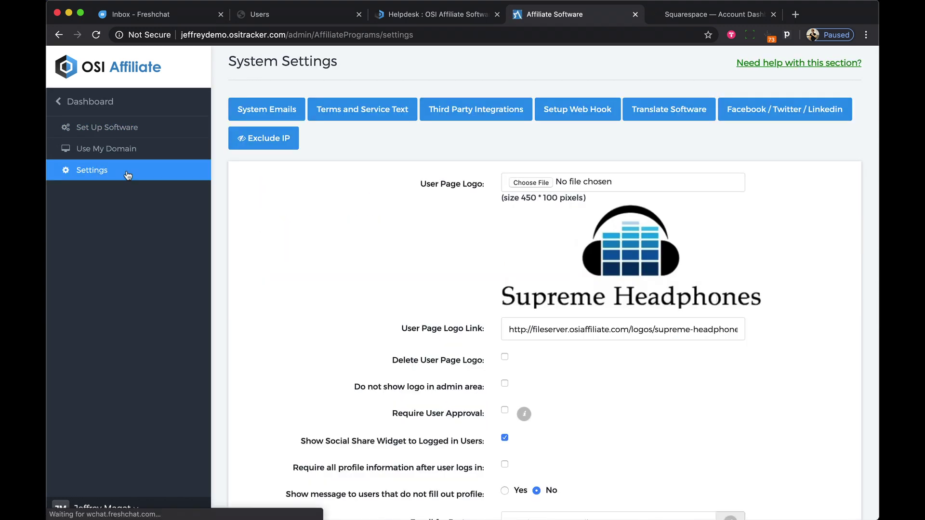
{"action": "scroll", "coordinate": [365, 257], "scroll_direction": "down", "scroll_amount": 3}
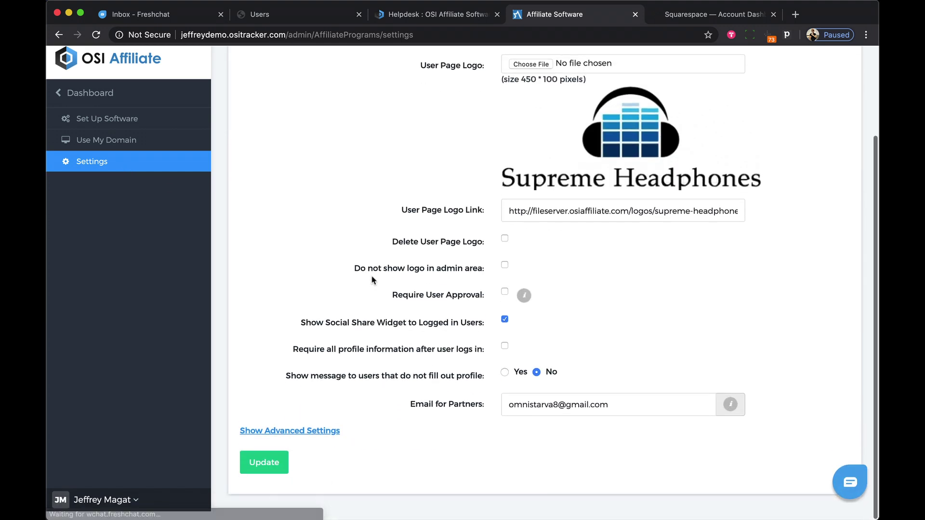
Step: Show advanced settings and open Learn More on integrating a registration form into the website
{"action": "left_click", "coordinate": [319, 440]}
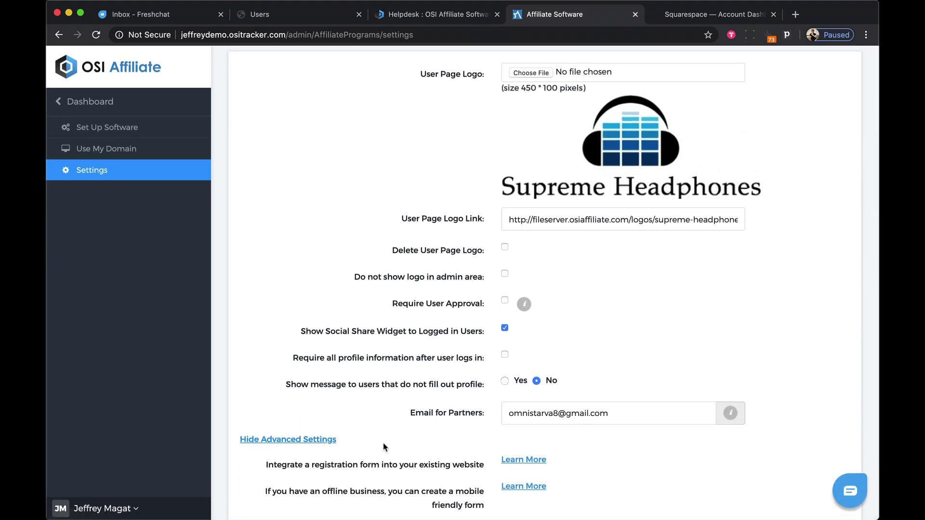
{"action": "left_click", "coordinate": [512, 466]}
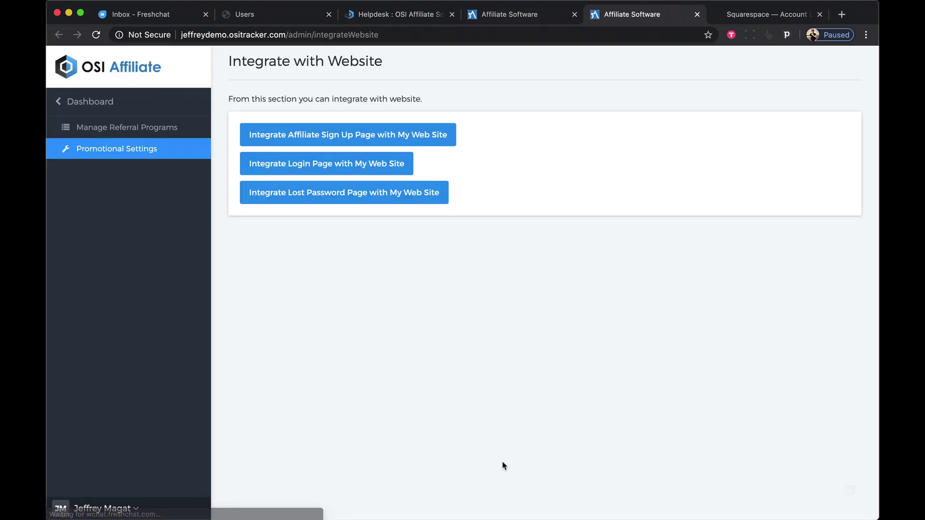
{"action": "left_click", "coordinate": [294, 141]}
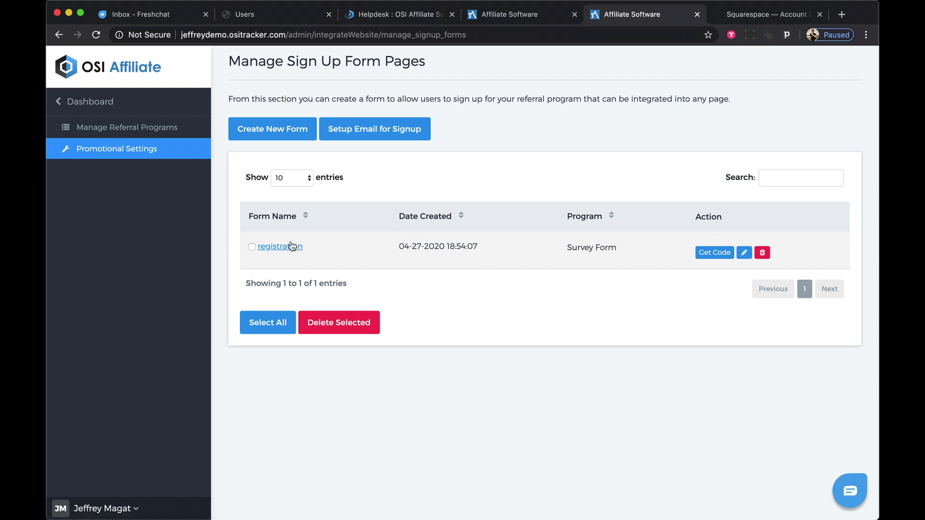
Step: Open 'Integrate Affiliate Sign Up Page with My Web Site' to start a new sign-up page
{"action": "left_click", "coordinate": [282, 135]}
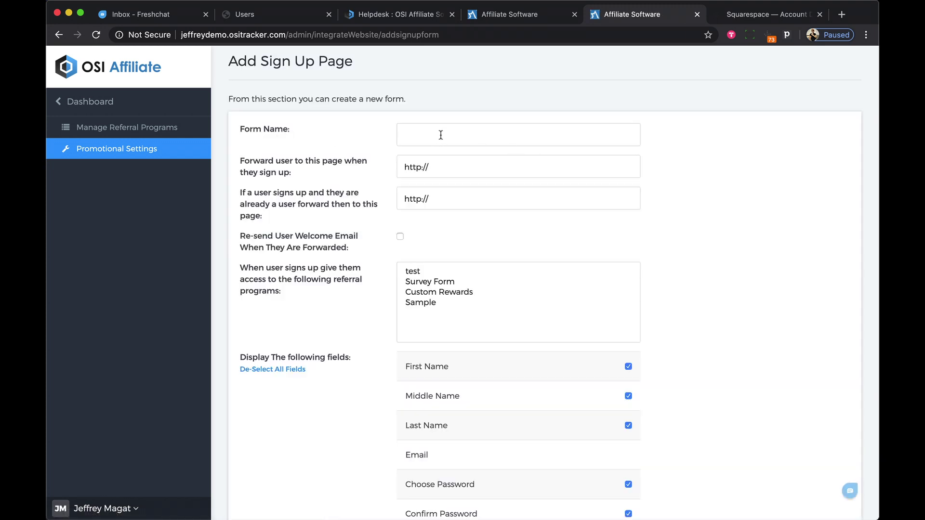
{"action": "left_click", "coordinate": [434, 133]}
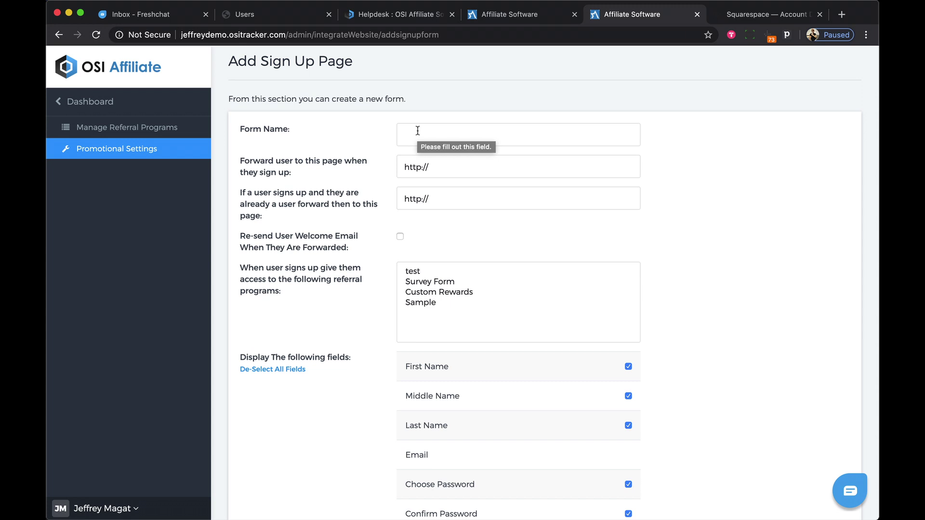
{"action": "scroll", "coordinate": [417, 131], "scroll_direction": "down", "scroll_amount": 1}
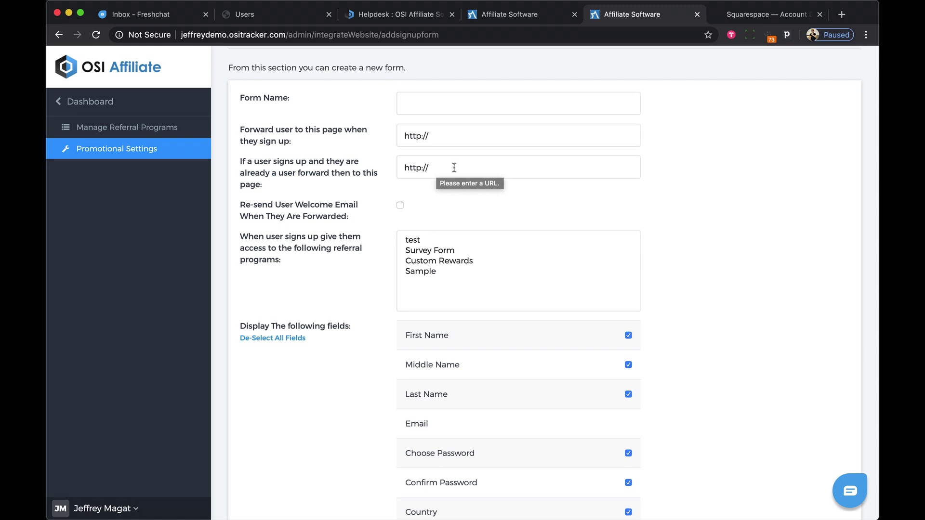
{"action": "scroll", "coordinate": [454, 167], "scroll_direction": "down", "scroll_amount": 1}
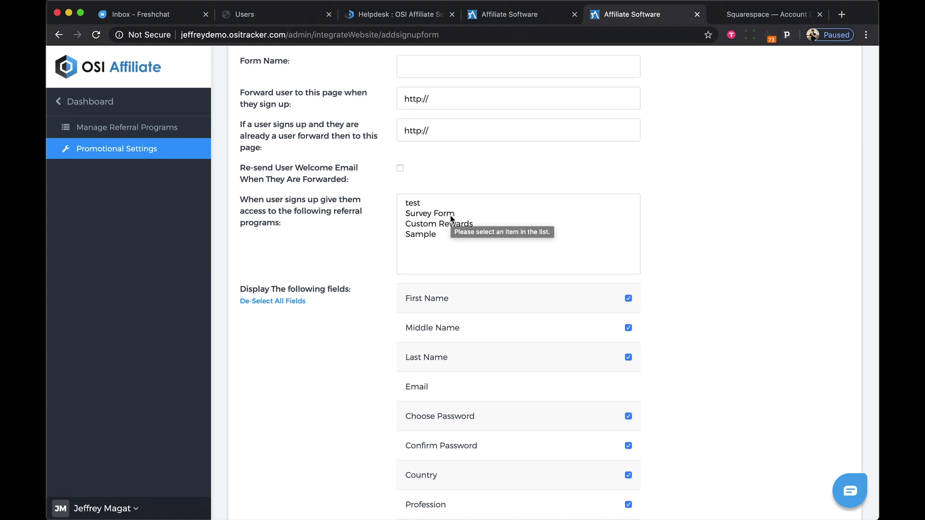
{"action": "scroll", "coordinate": [451, 217], "scroll_direction": "down", "scroll_amount": 3}
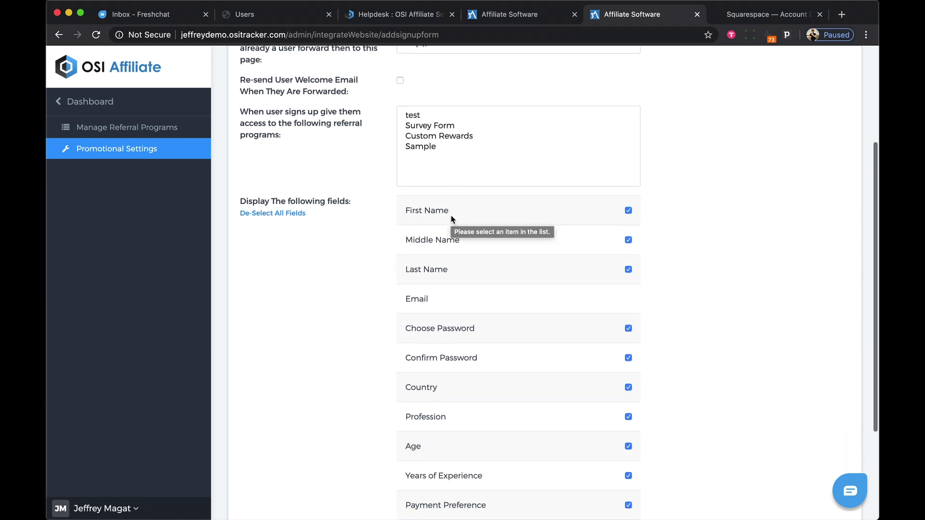
{"action": "scroll", "coordinate": [506, 214], "scroll_direction": "down", "scroll_amount": 1}
{"action": "scroll", "coordinate": [549, 216], "scroll_direction": "down", "scroll_amount": 2}
{"action": "scroll", "coordinate": [570, 221], "scroll_direction": "down", "scroll_amount": 1}
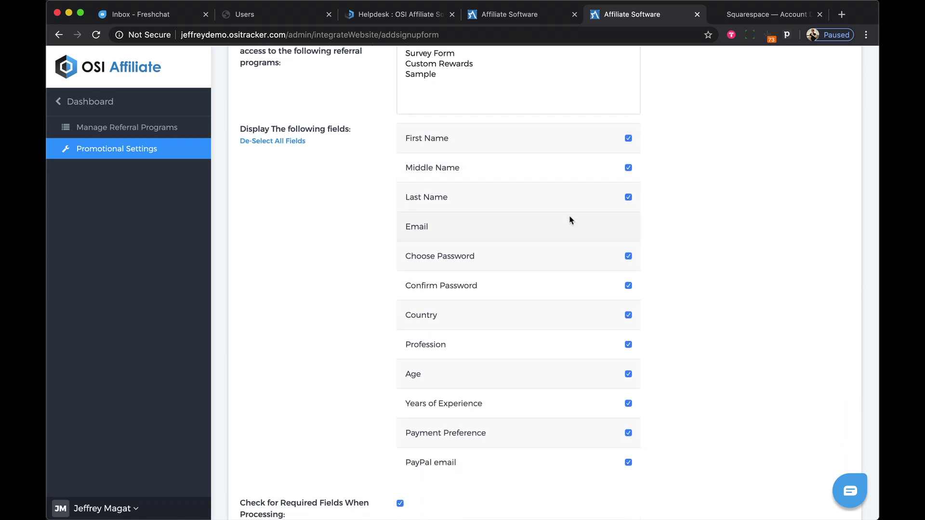
{"action": "scroll", "coordinate": [612, 183], "scroll_direction": "down", "scroll_amount": 1}
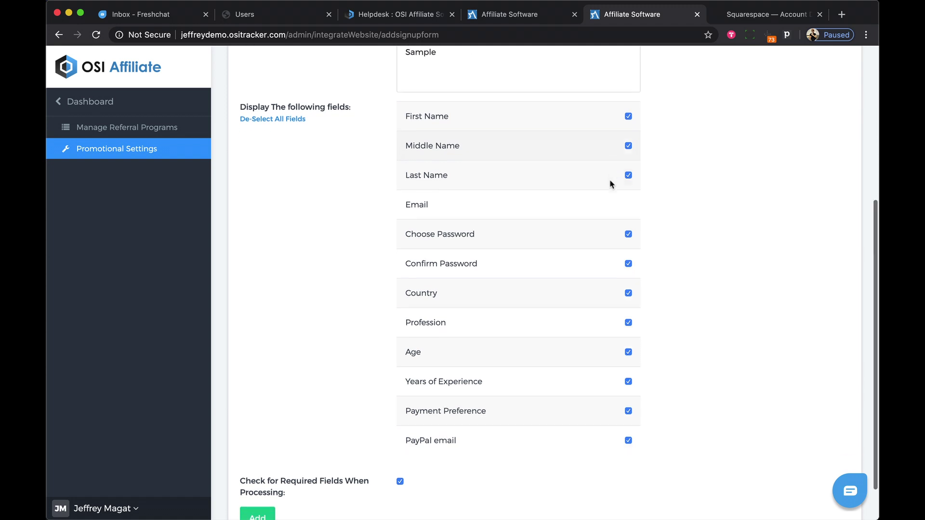
{"action": "left_click", "coordinate": [628, 114]}
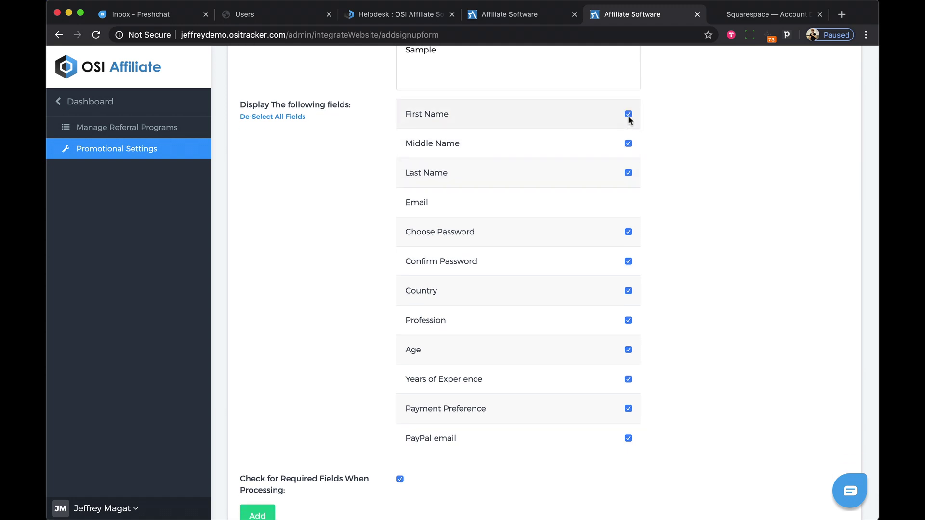
{"action": "scroll", "coordinate": [549, 309], "scroll_direction": "down", "scroll_amount": 5}
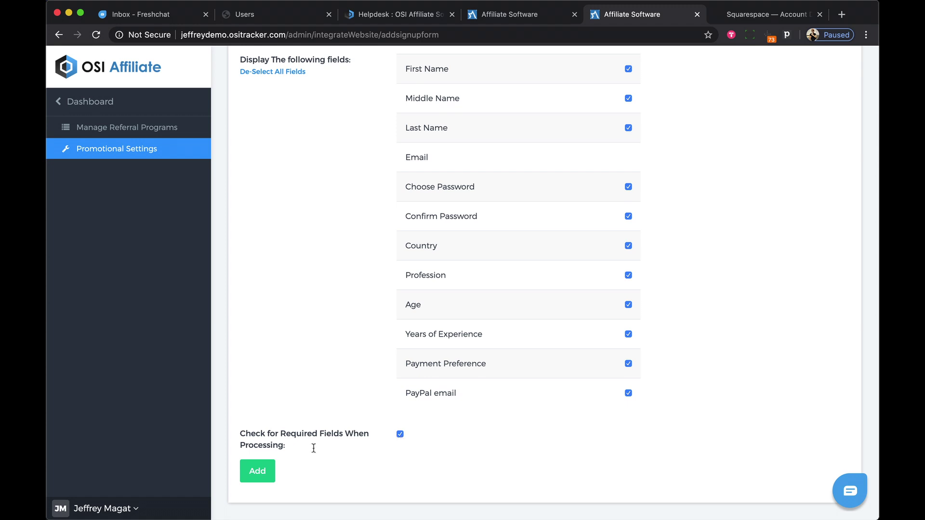
{"action": "scroll", "coordinate": [336, 307], "scroll_direction": "up", "scroll_amount": 5}
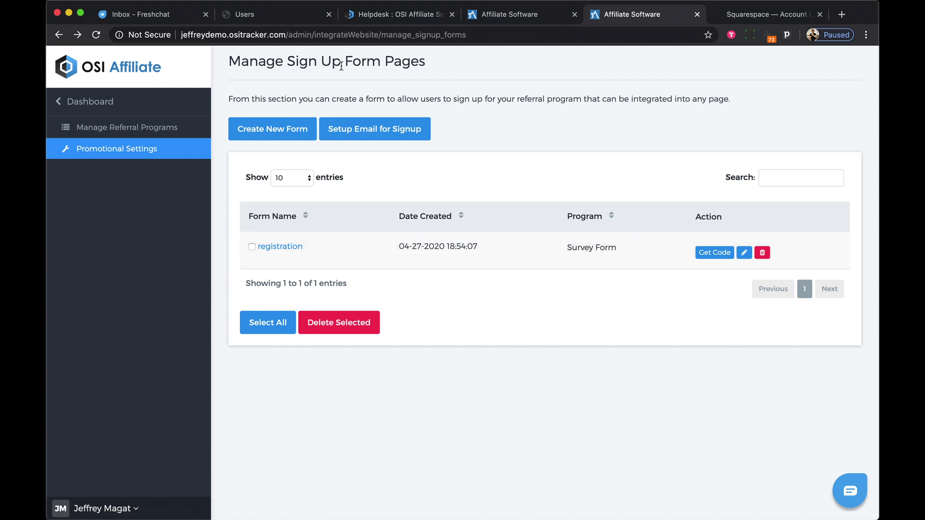
Step: Copy the registration form's embed code via Get Code, then switch to the Squarespace tab
{"action": "left_click", "coordinate": [706, 257]}
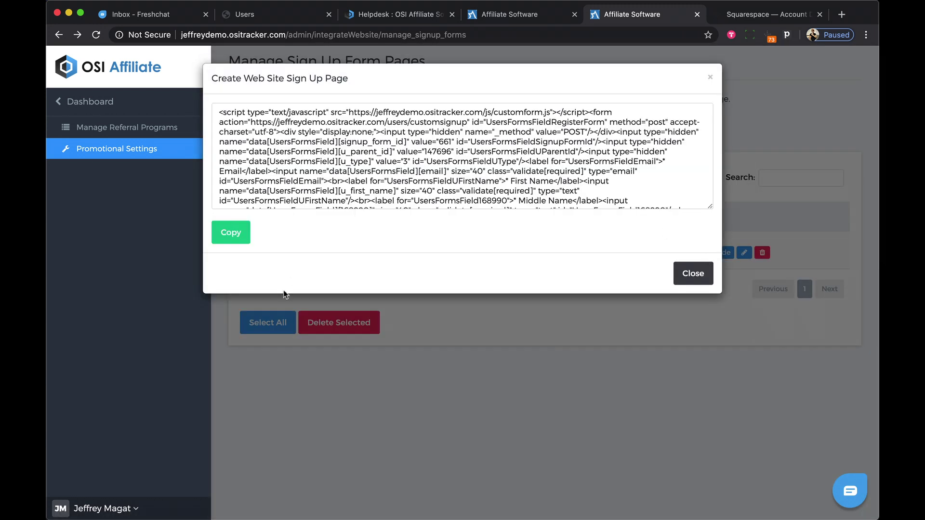
{"action": "left_click", "coordinate": [230, 235]}
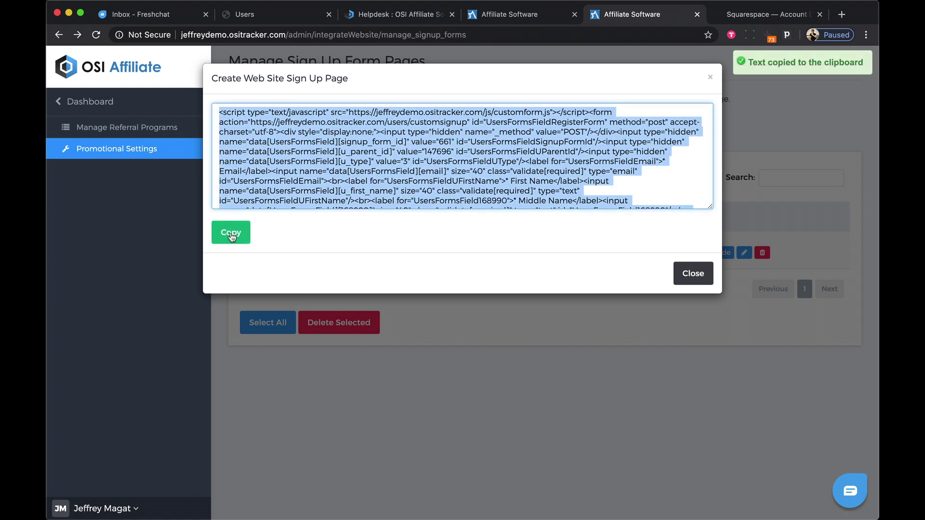
{"action": "left_click", "coordinate": [769, 14]}
{"action": "mouse_move", "coordinate": [208, 221]}
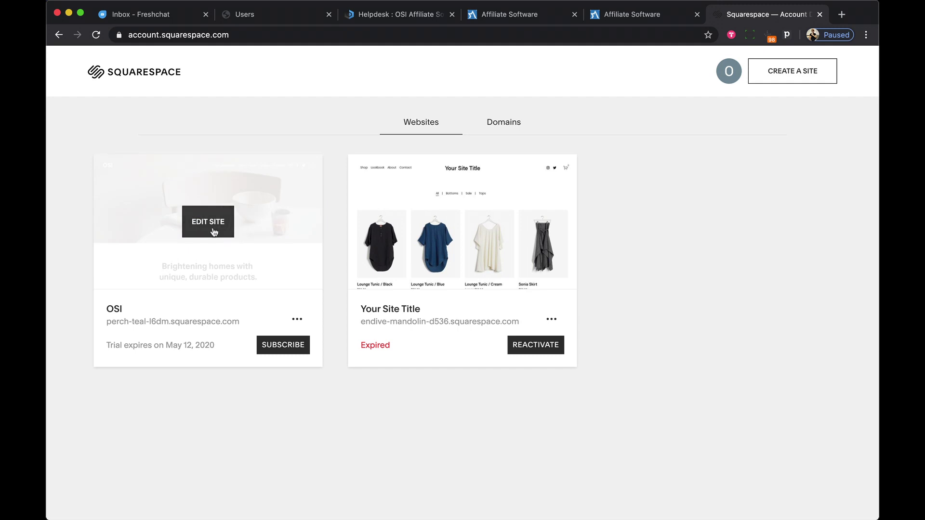
Step: Start editing the OSI site and show its Pages list
{"action": "left_click", "coordinate": [214, 231]}
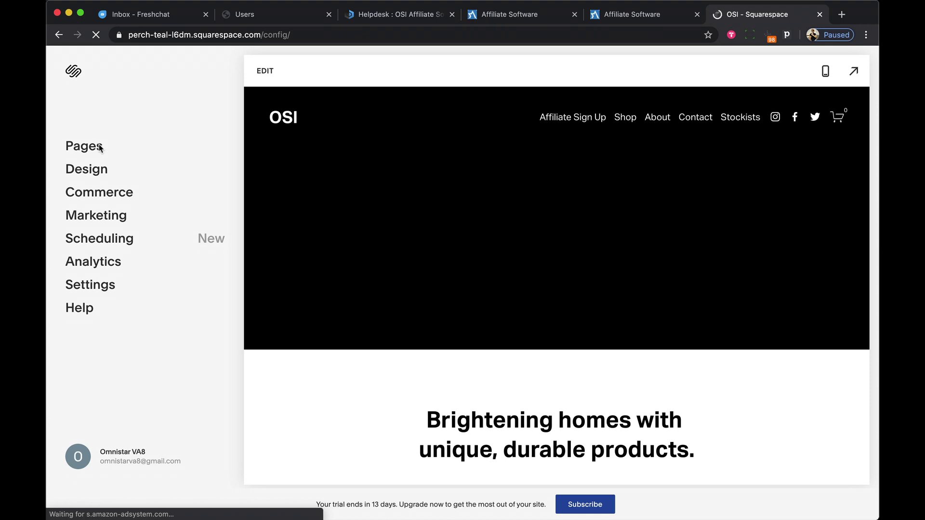
{"action": "left_click", "coordinate": [82, 148]}
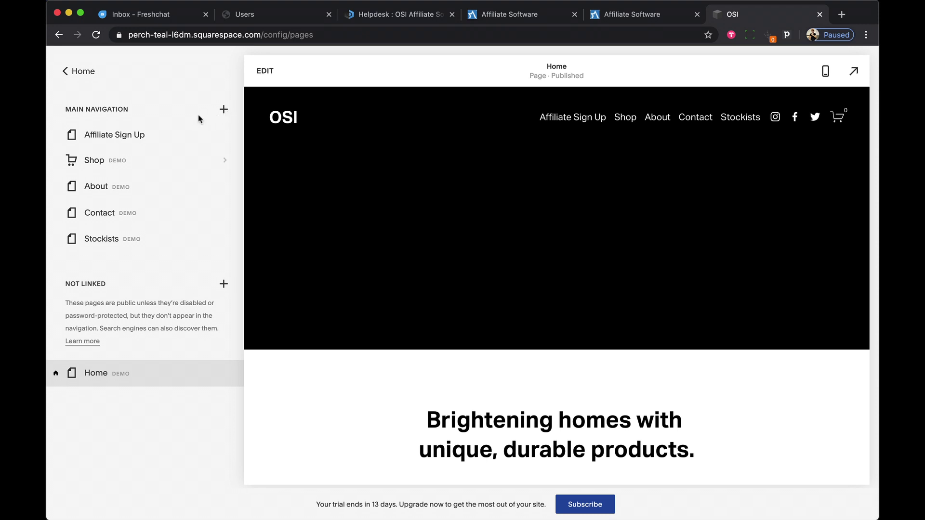
{"action": "mouse_move", "coordinate": [114, 135]}
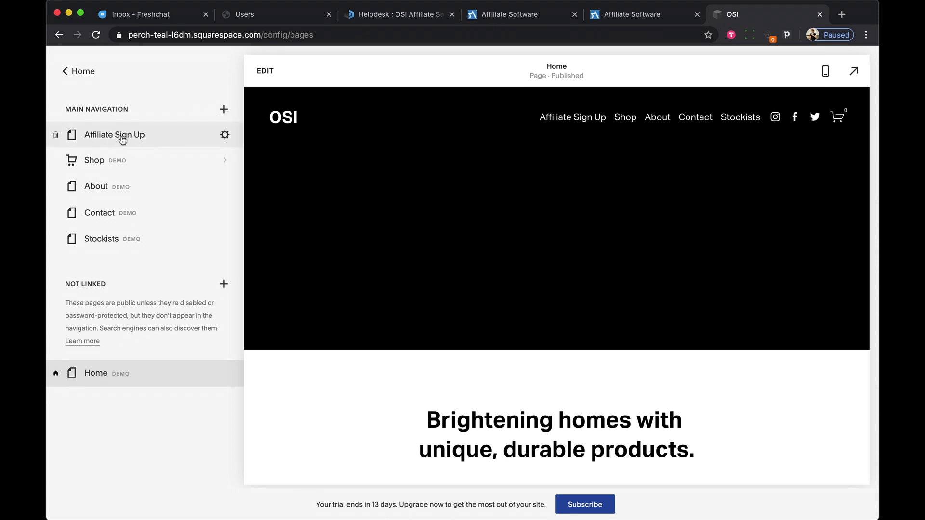
Step: Open the Affiliate Sign Up page in edit mode and delete its existing embed block
{"action": "left_click", "coordinate": [124, 143]}
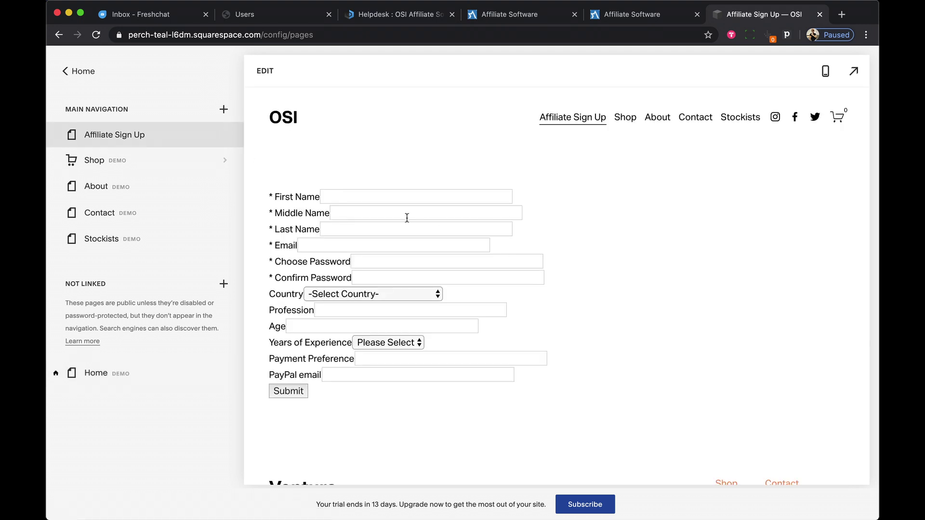
{"action": "left_click", "coordinate": [391, 225]}
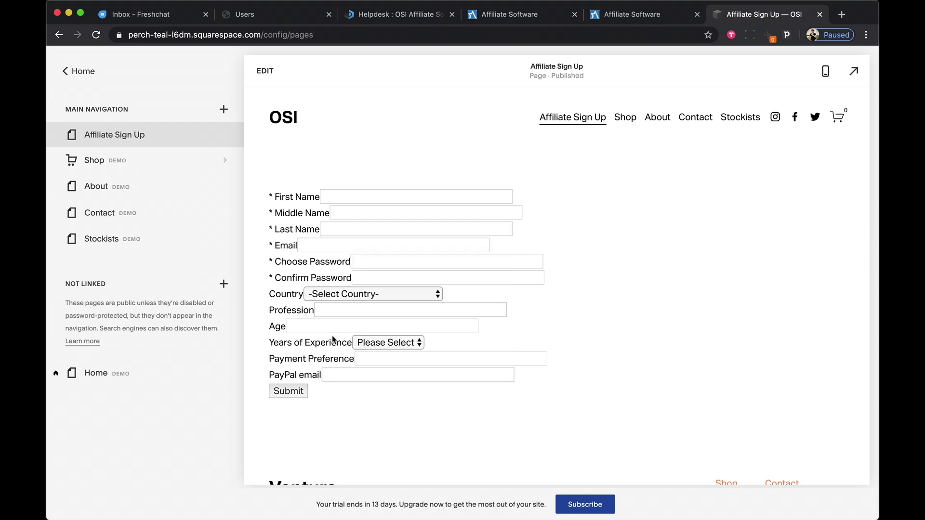
{"action": "left_click", "coordinate": [263, 72]}
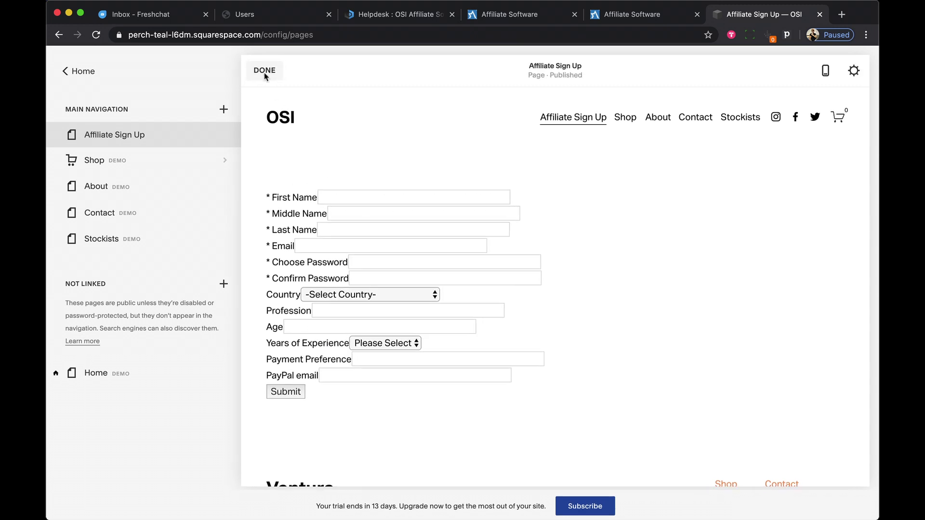
{"action": "mouse_move", "coordinate": [462, 332]}
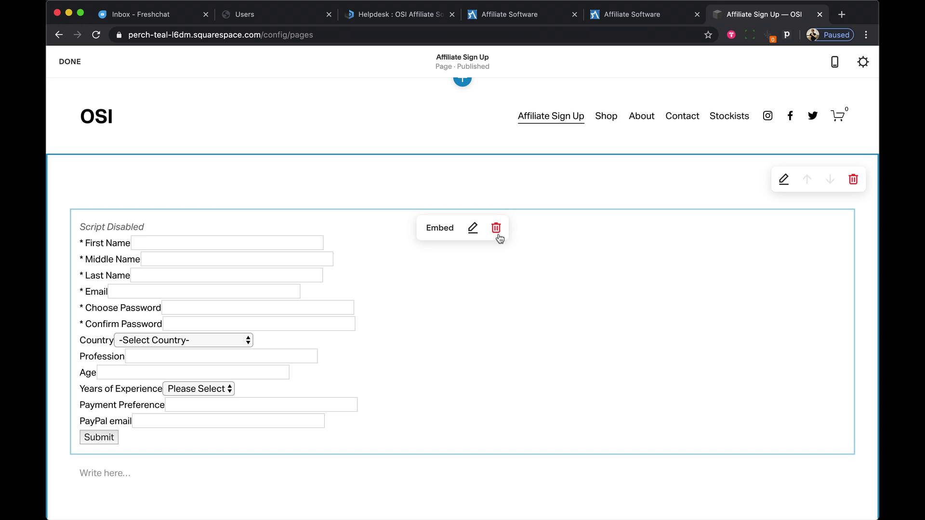
{"action": "left_click", "coordinate": [497, 236]}
{"action": "left_click", "coordinate": [547, 240]}
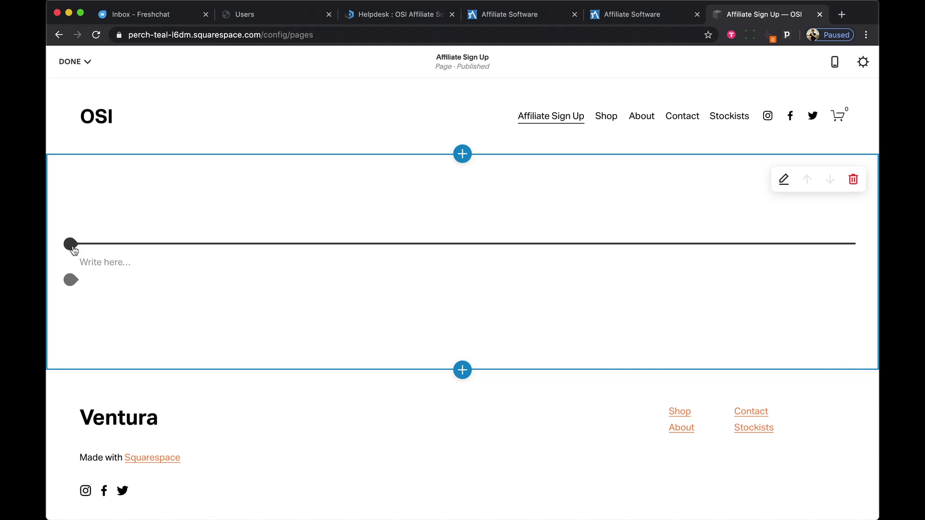
Step: Insert an Embed block from the Content Blocks menu into the empty section
{"action": "left_click", "coordinate": [72, 246]}
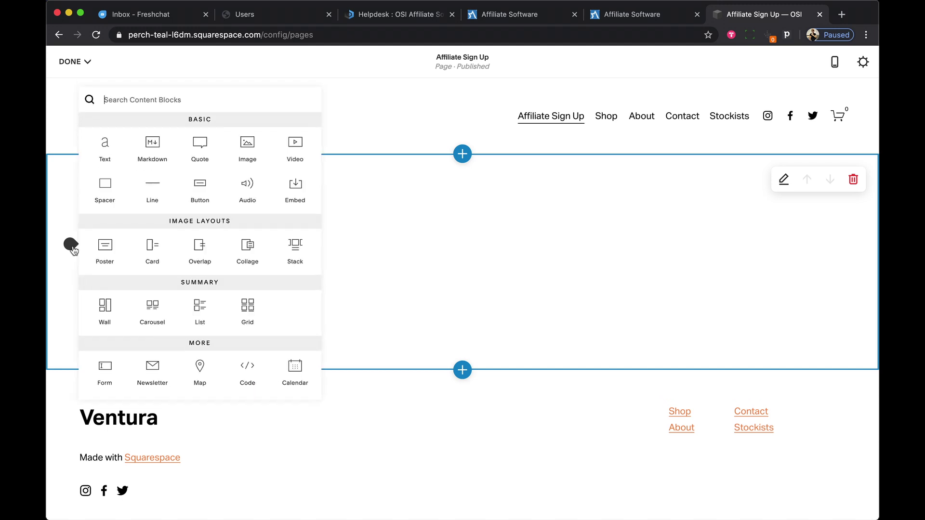
{"action": "left_click", "coordinate": [295, 189]}
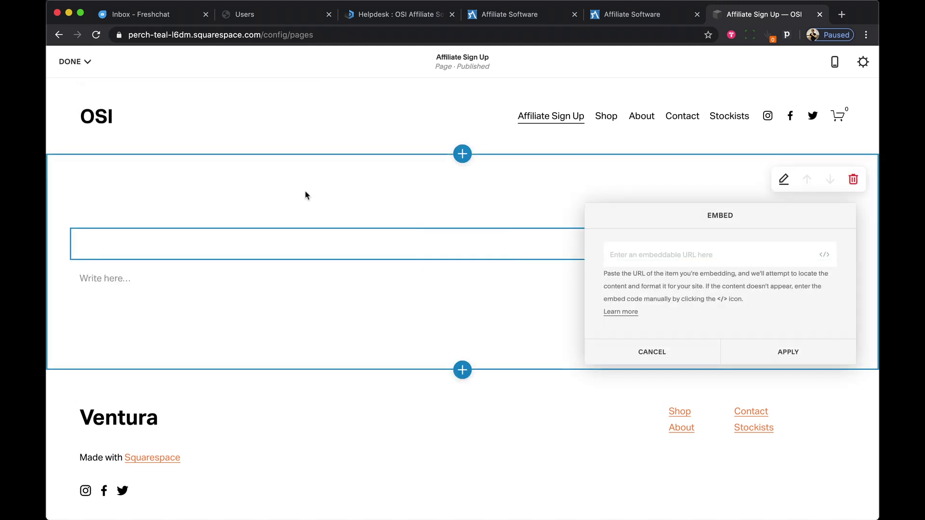
Step: Paste the copied OSI sign-up form code as custom embed code, then set and apply it
{"action": "left_click", "coordinate": [823, 259]}
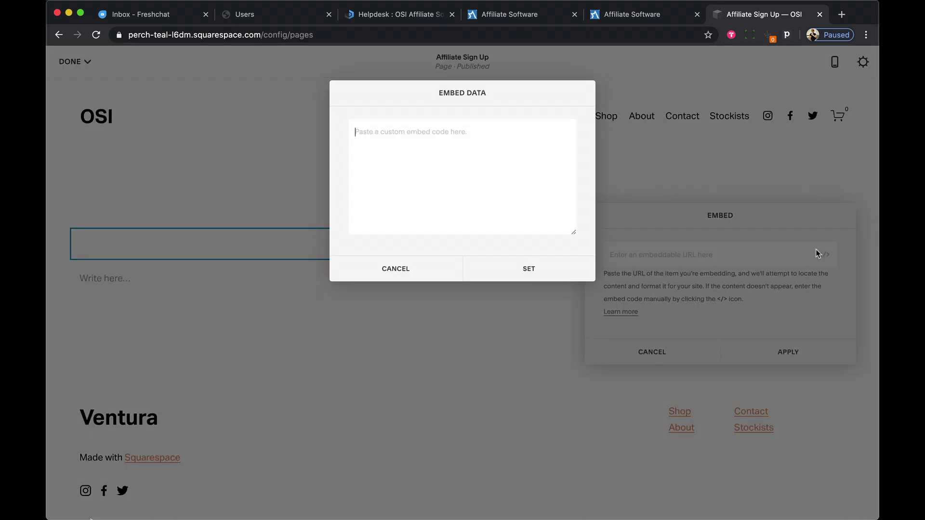
{"action": "key", "text": "super+v"}
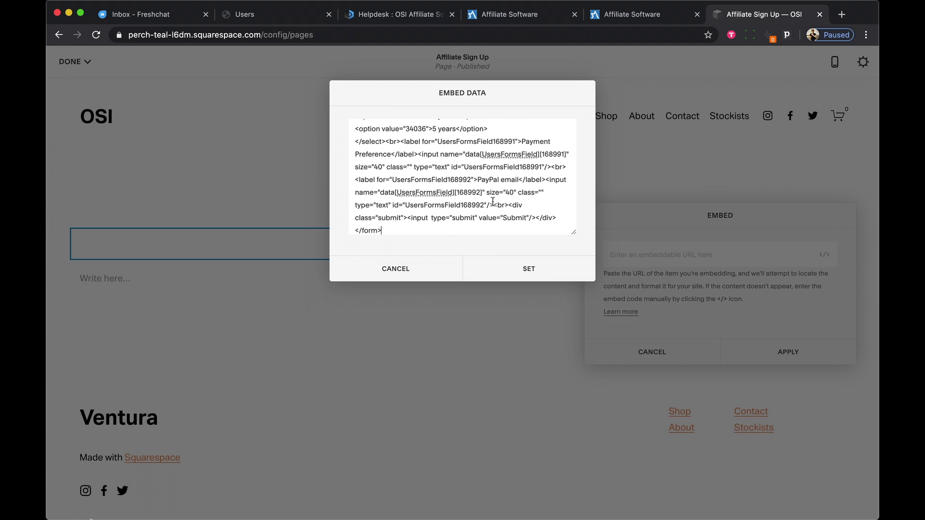
{"action": "left_click", "coordinate": [523, 273]}
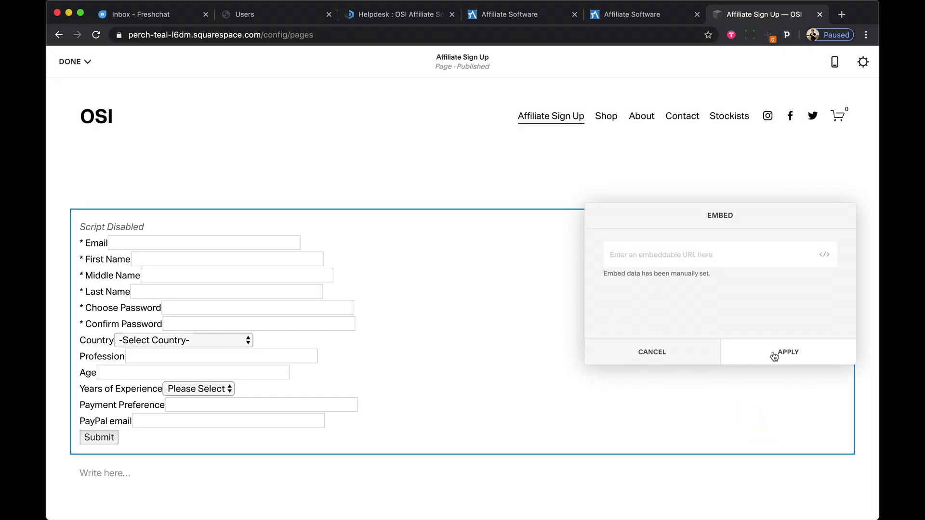
{"action": "left_click", "coordinate": [773, 356]}
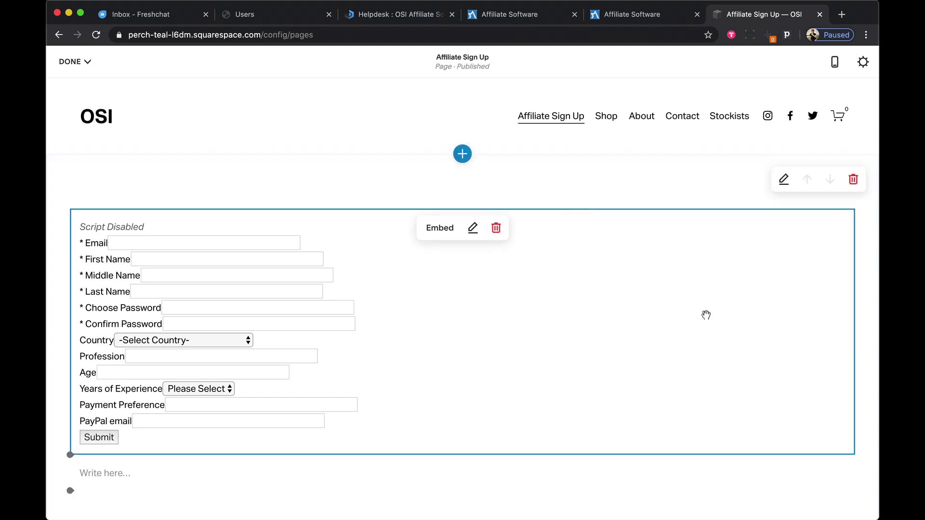